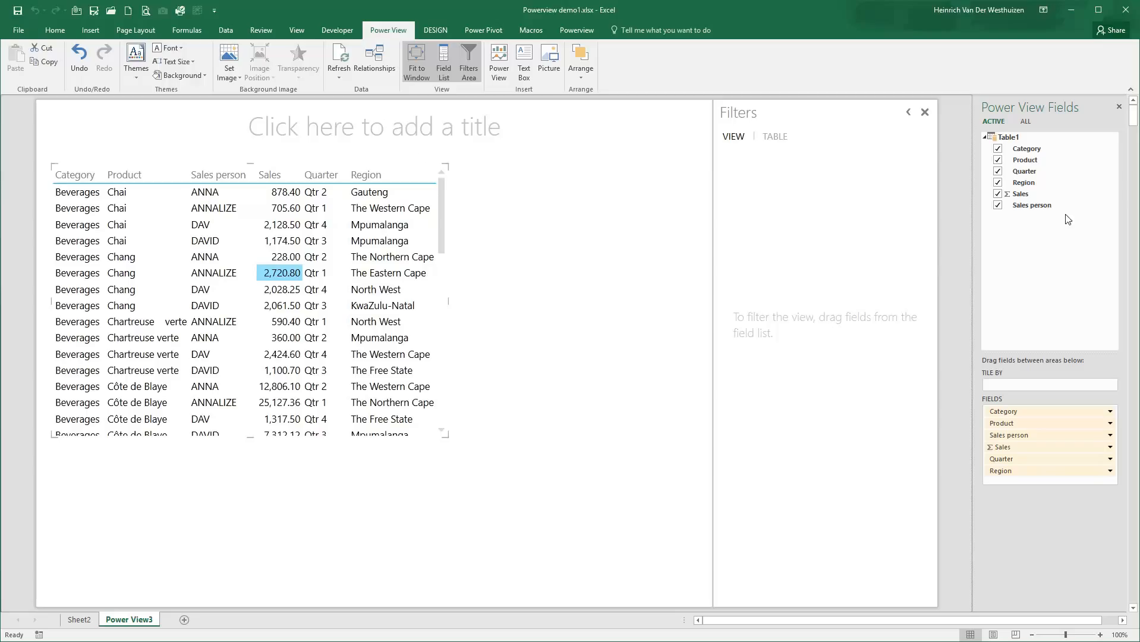
Step: Remove Quarter, Category, Product and Sales person from the table and place the Region column before Sales
click(998, 172)
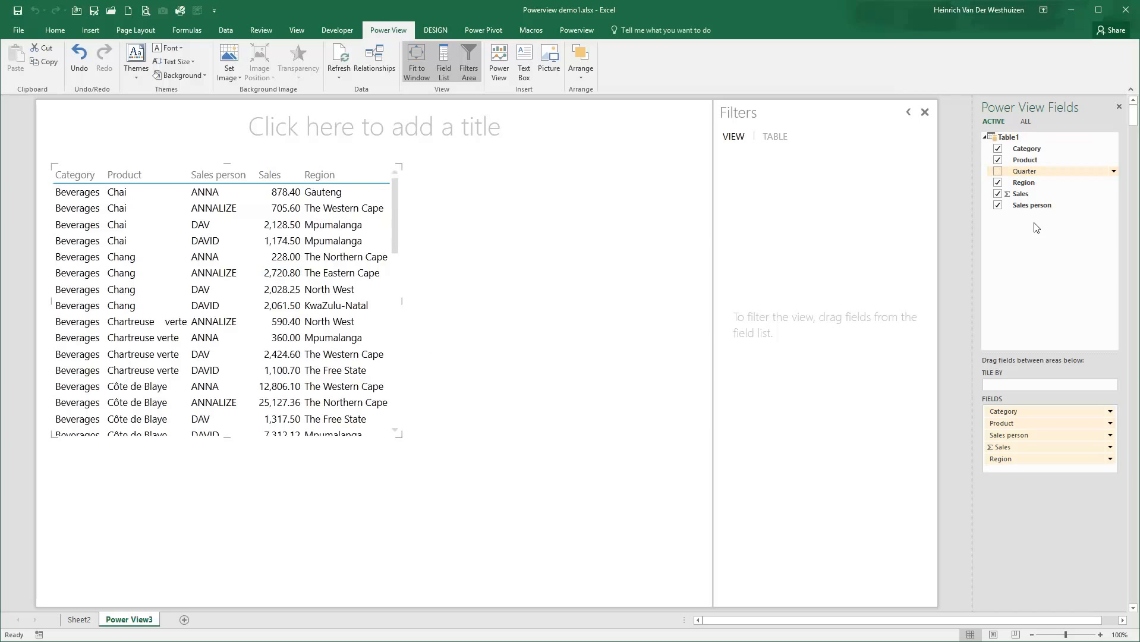
click(998, 148)
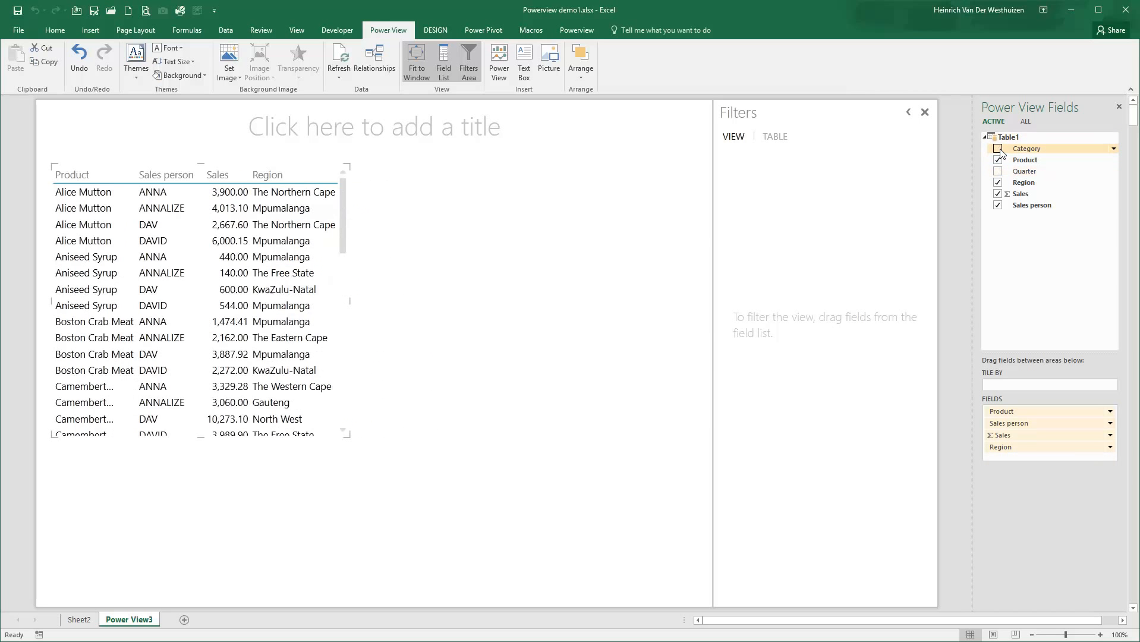
click(998, 160)
click(998, 205)
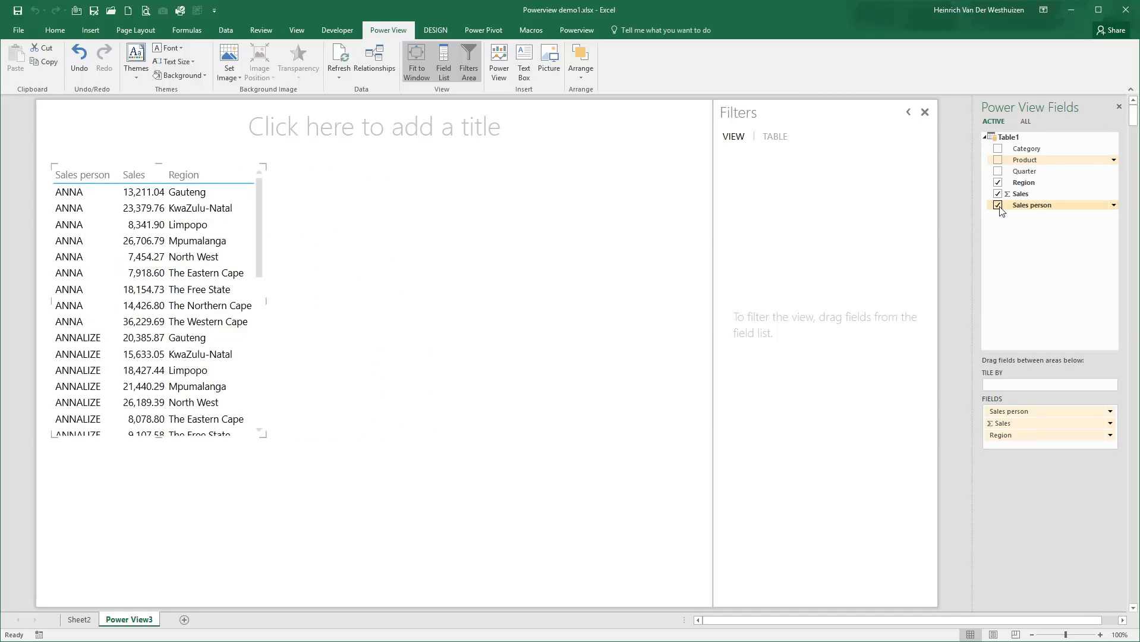
drag(1004, 426, 1013, 410)
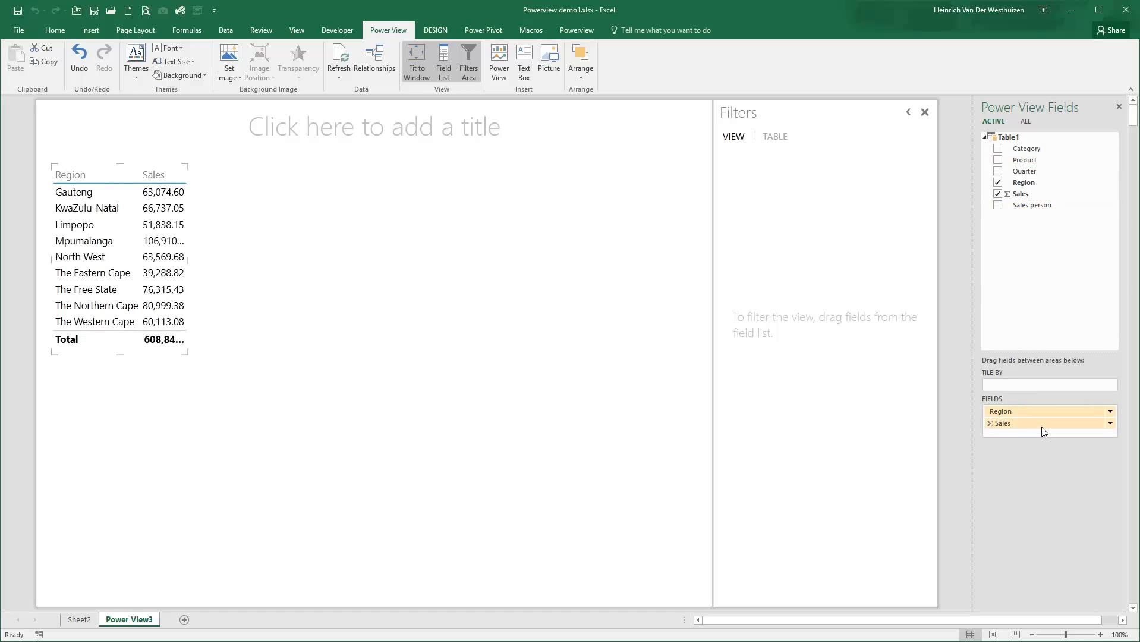
Step: Enlarge the table frame slightly and format its Sales values as Accounting with no decimal places
drag(187, 355, 211, 366)
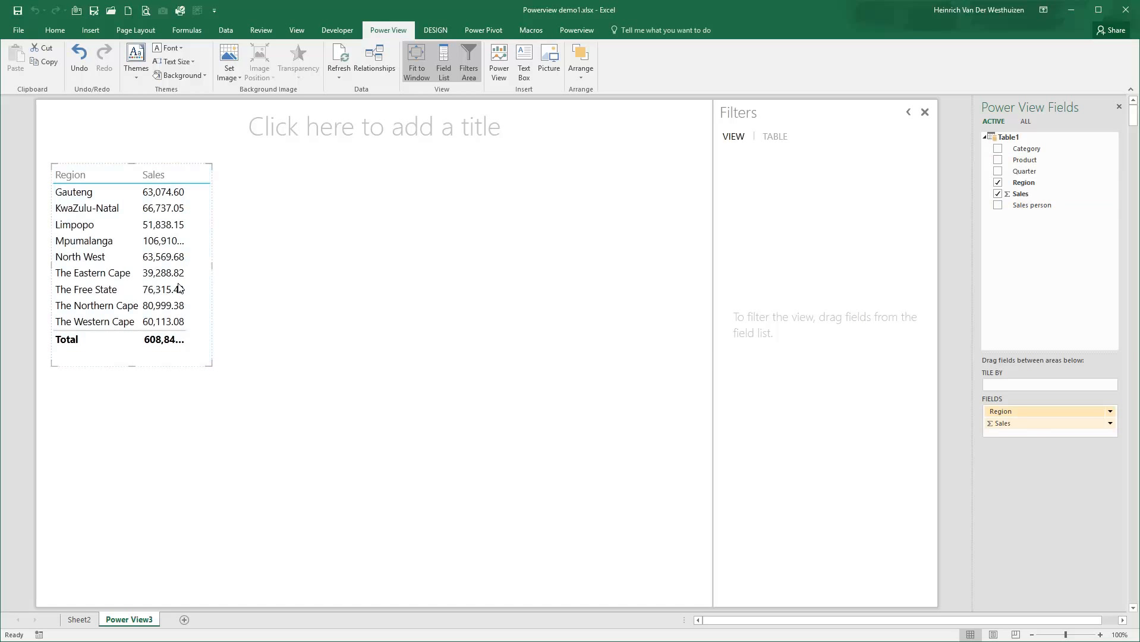
click(166, 246)
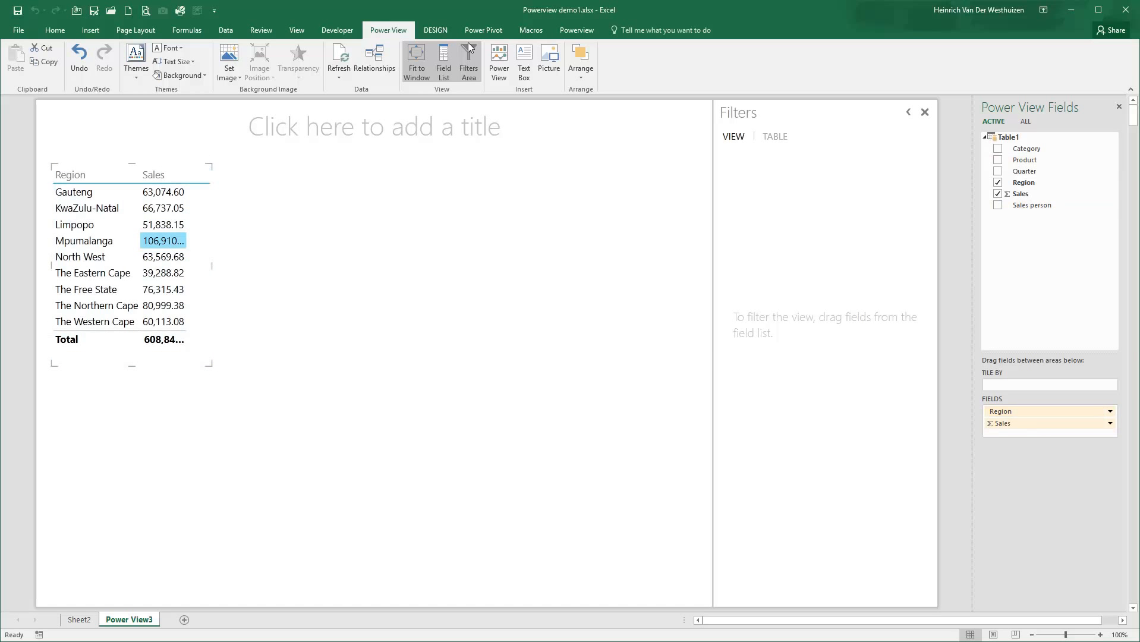
click(436, 30)
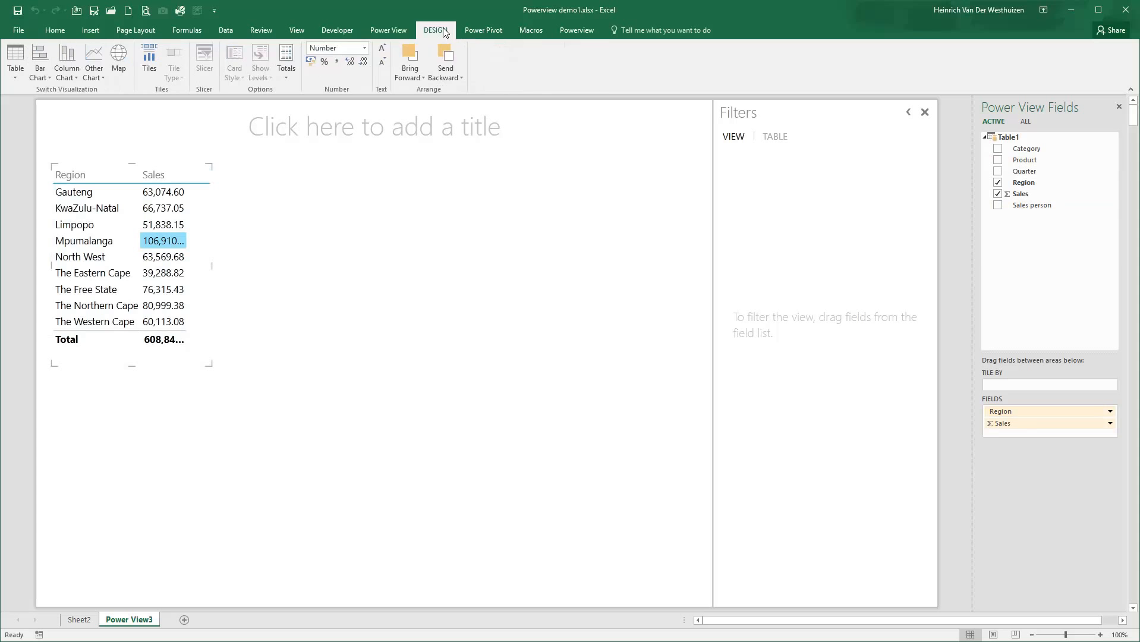
click(337, 62)
click(364, 62)
click(364, 62)
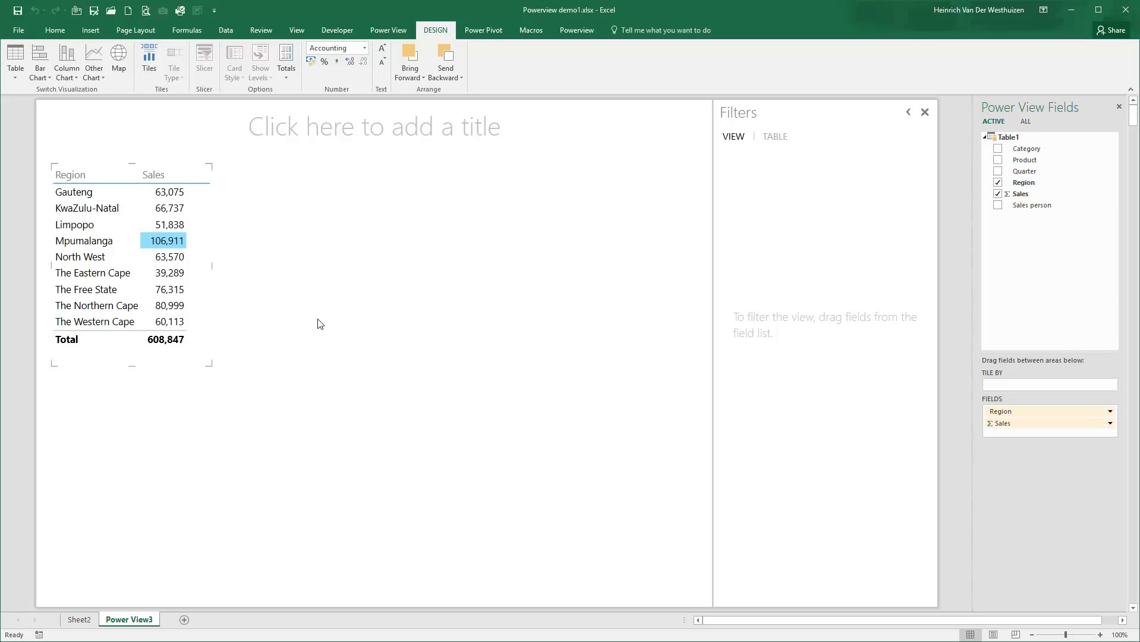
drag(211, 364, 205, 358)
click(383, 277)
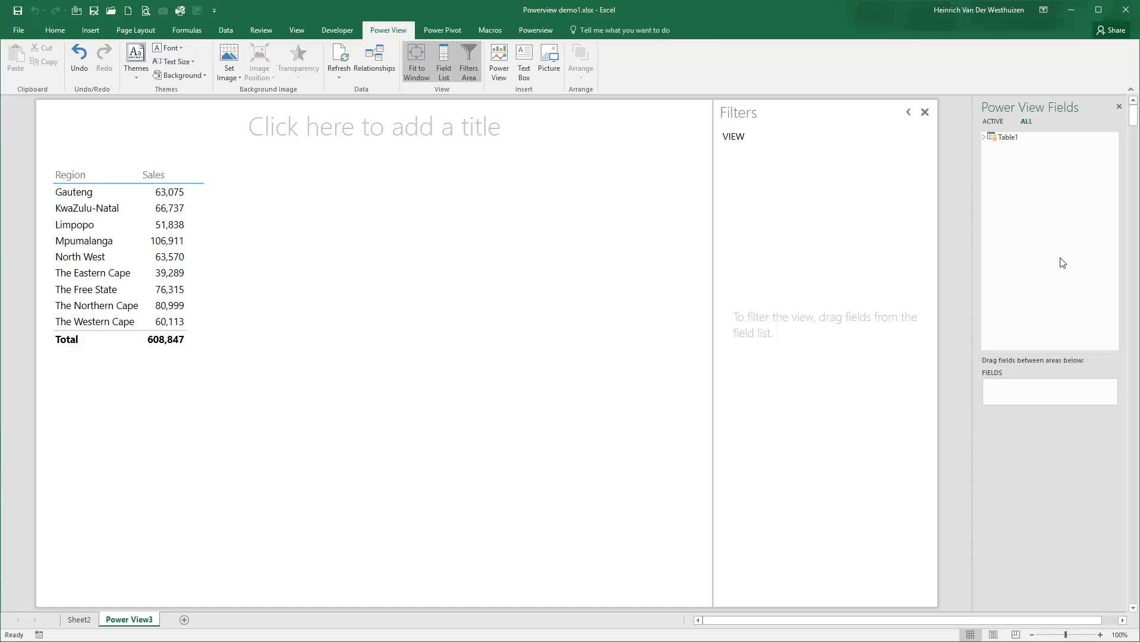
Step: Add a second visualization of Sales by Region beside the table and convert it to a Stacked Bar chart
click(984, 138)
click(997, 184)
click(999, 194)
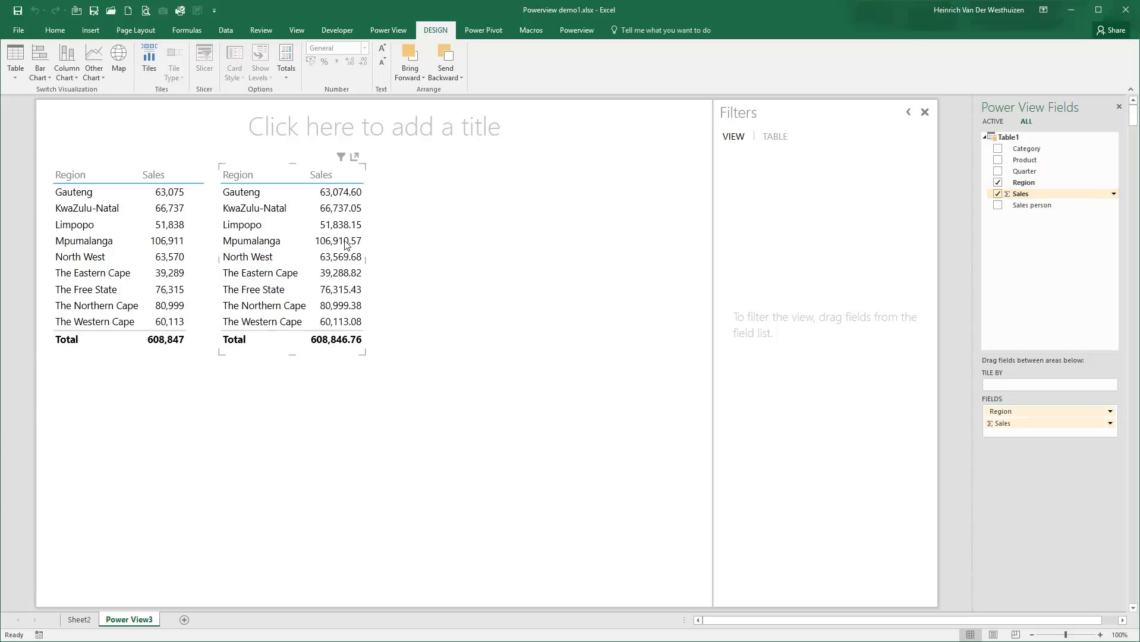
click(44, 72)
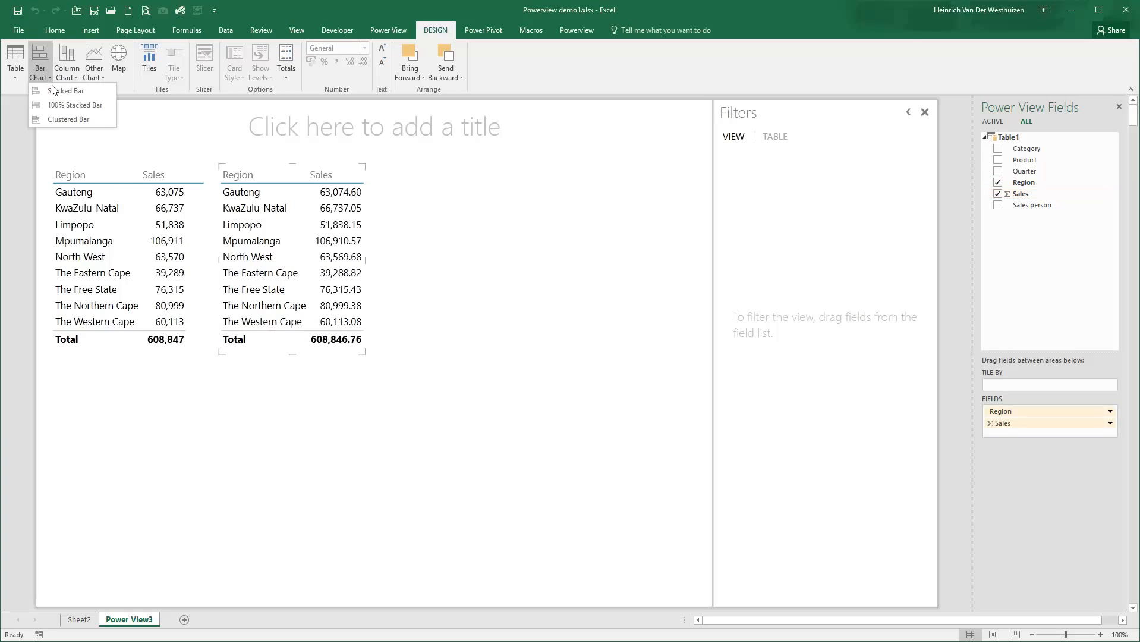
click(52, 89)
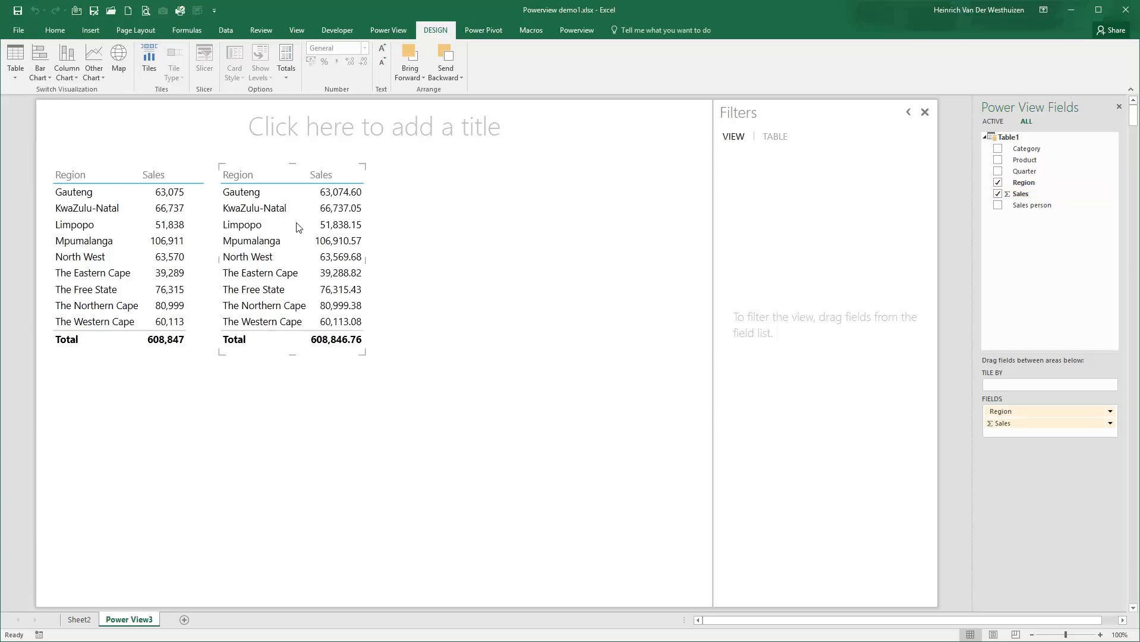
click(478, 274)
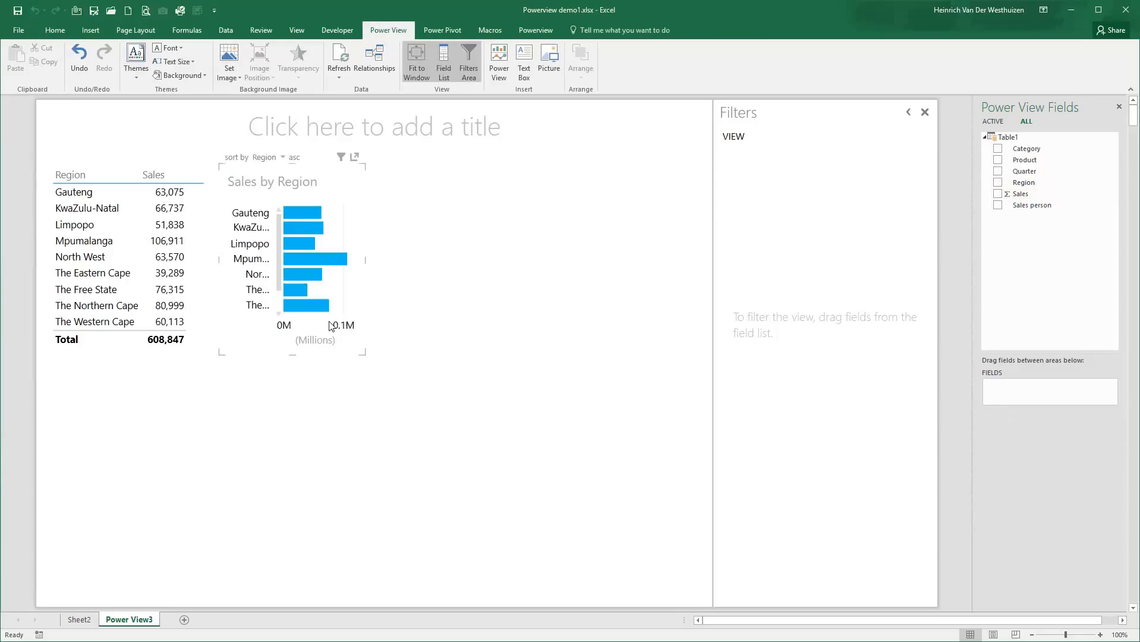
Step: Resize the Sales by Region bar chart so it is about twice as wide and noticeably shorter
click(360, 277)
drag(479, 255, 521, 256)
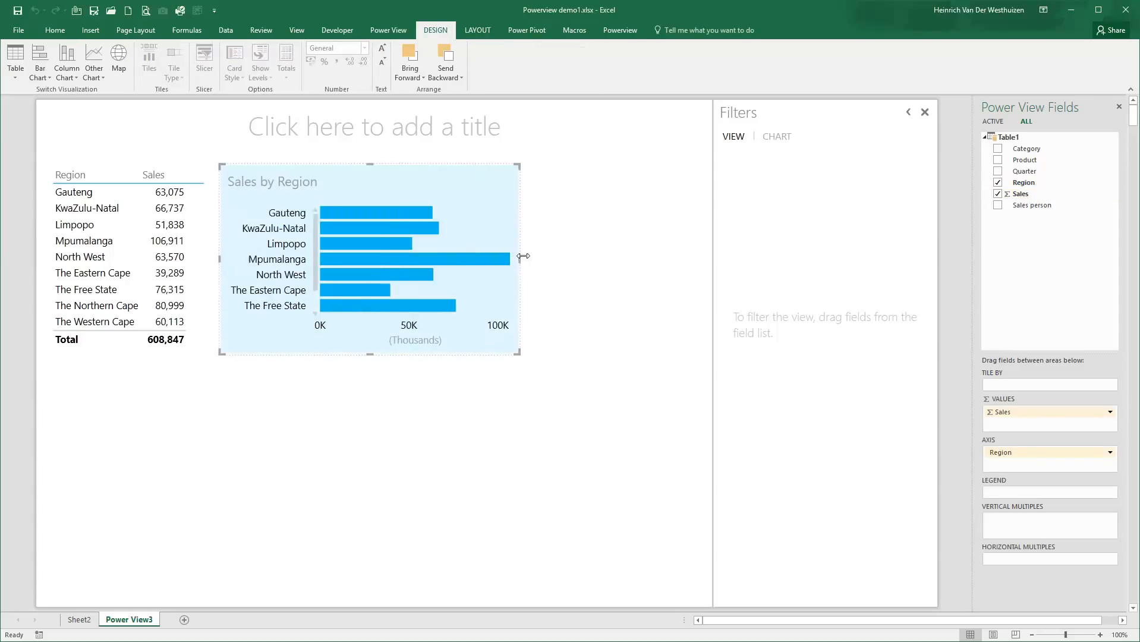
drag(371, 356, 374, 293)
click(426, 351)
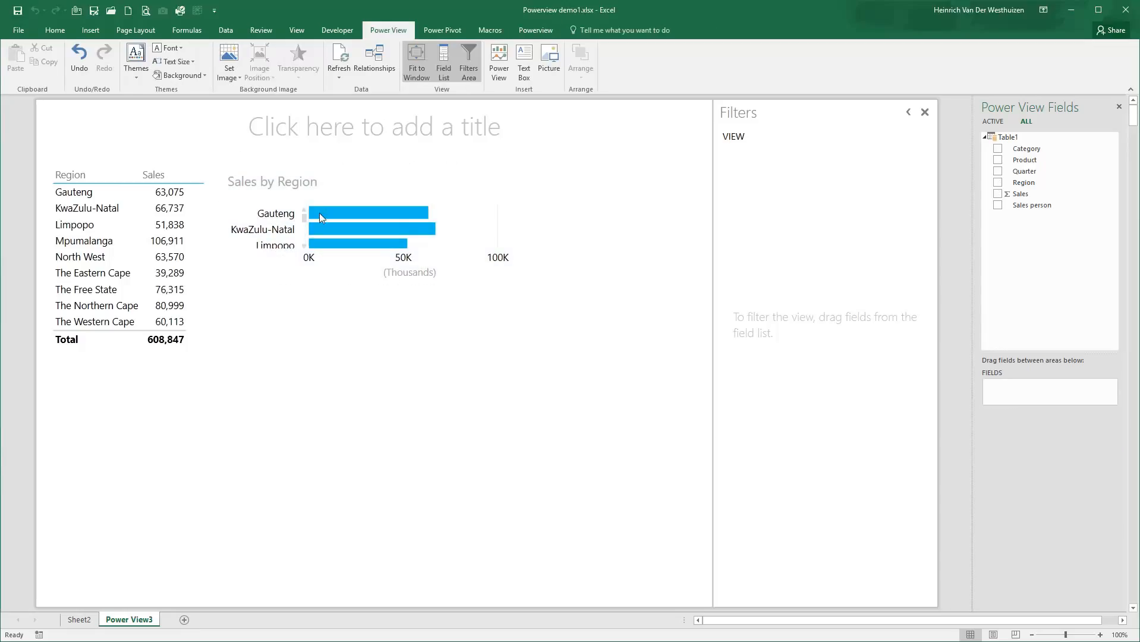
Step: Add another visualization with the Region and Sales fields and convert it to a Scatter chart
click(998, 183)
click(998, 193)
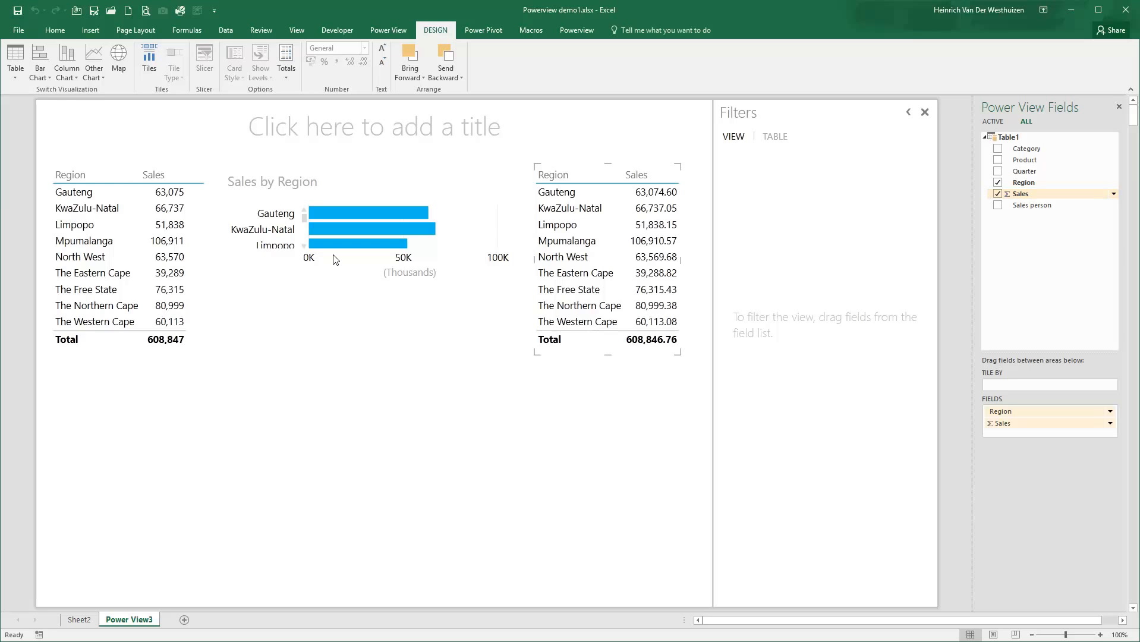
click(99, 78)
click(104, 92)
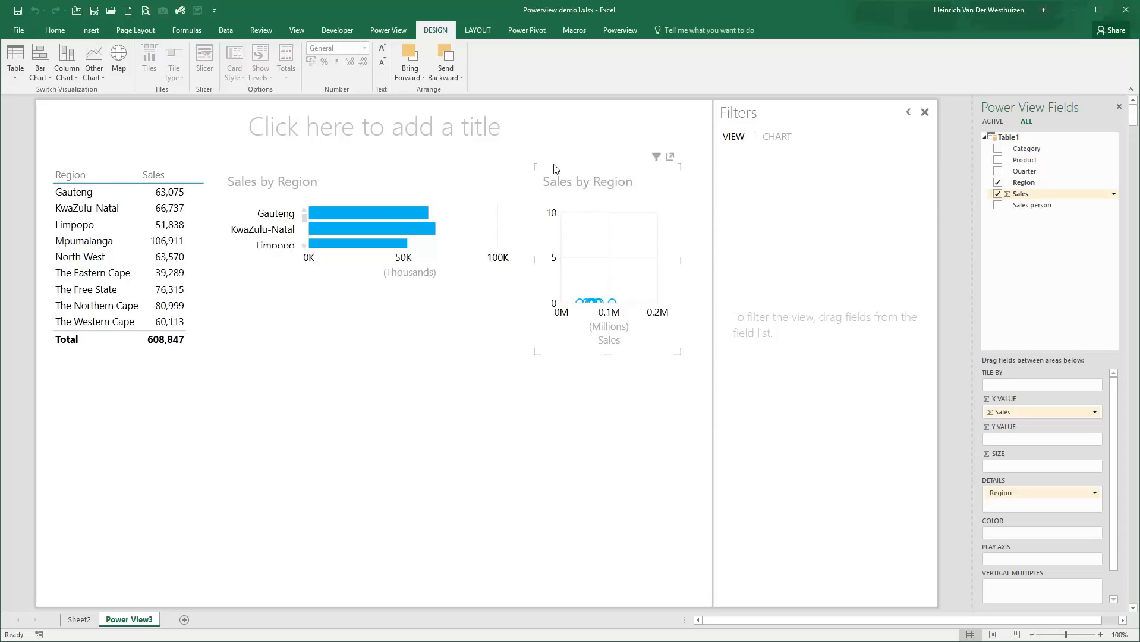
Step: Move the scatter chart beneath the bar chart, then widen it to about the bar chart's width and reduce its height
drag(546, 171, 237, 304)
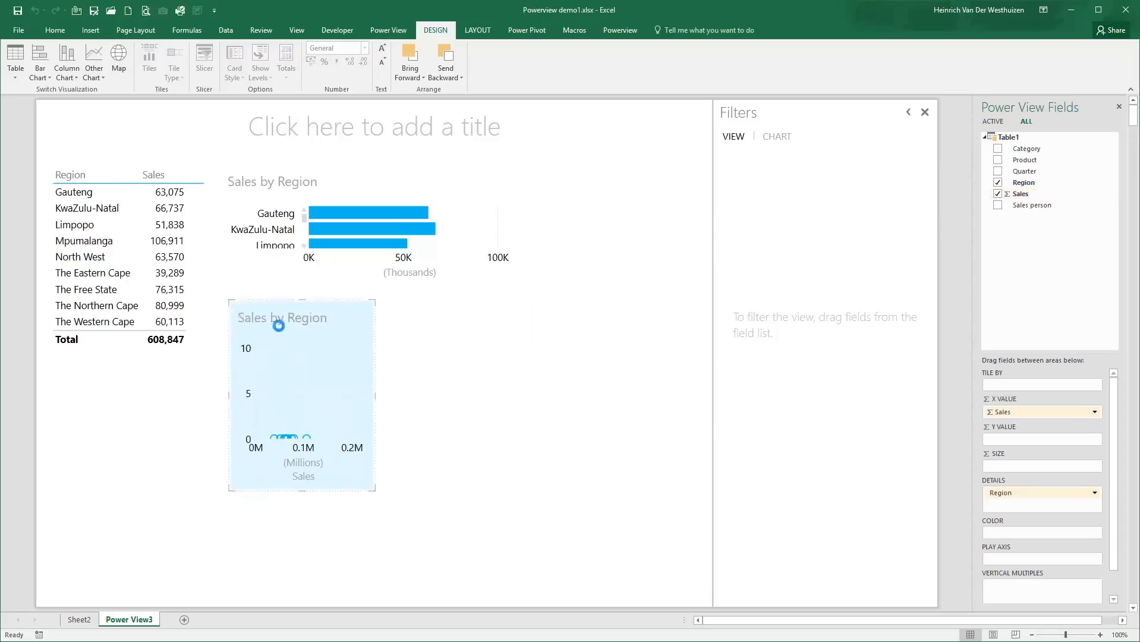
drag(376, 396, 510, 395)
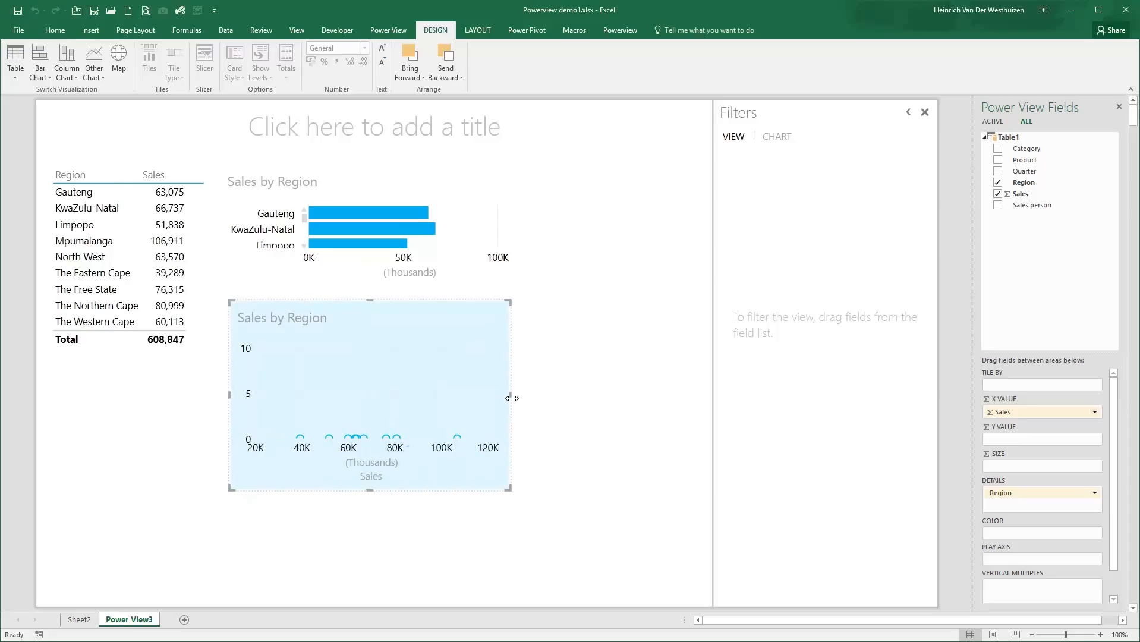
drag(368, 453, 369, 424)
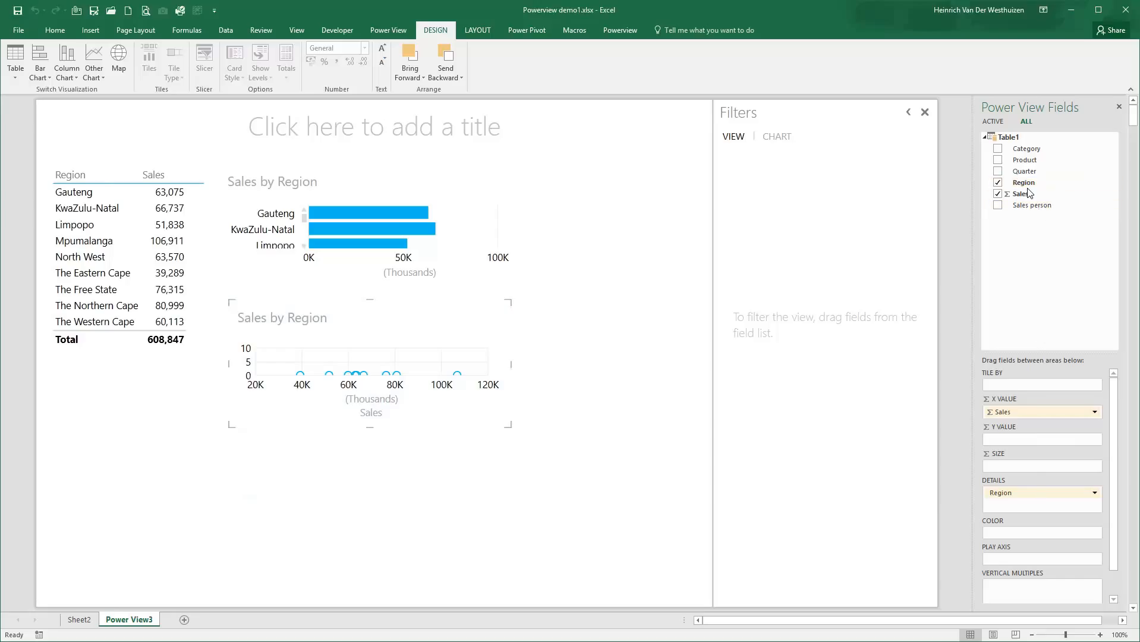
Step: Assign Region as the scatter chart's Y value and make the chart slightly taller
drag(1024, 186, 1034, 447)
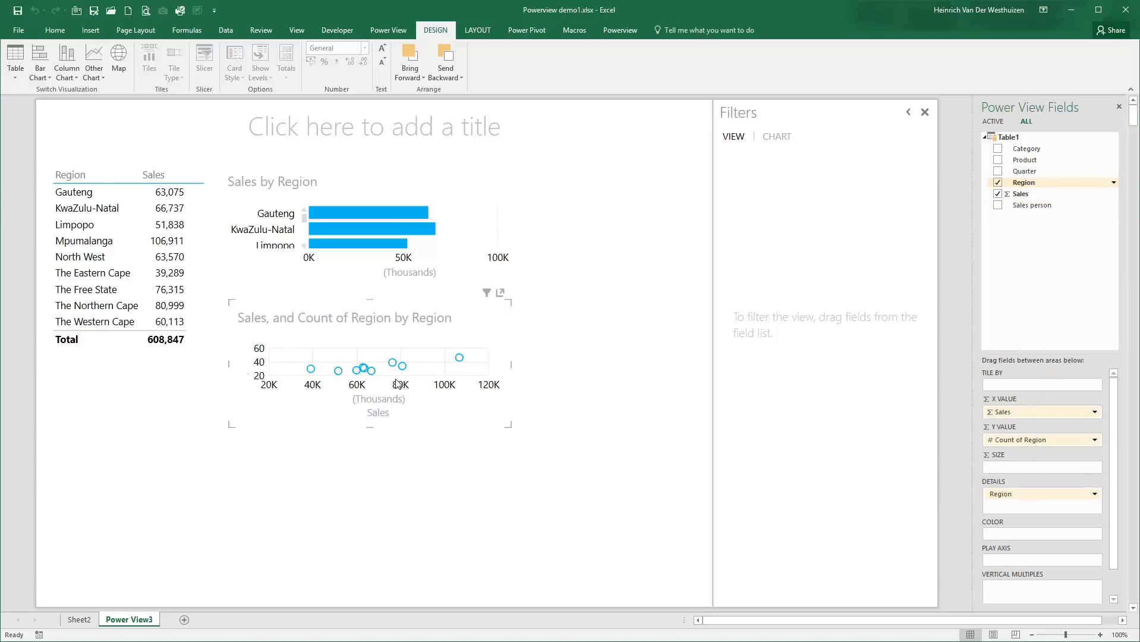
drag(369, 427, 370, 445)
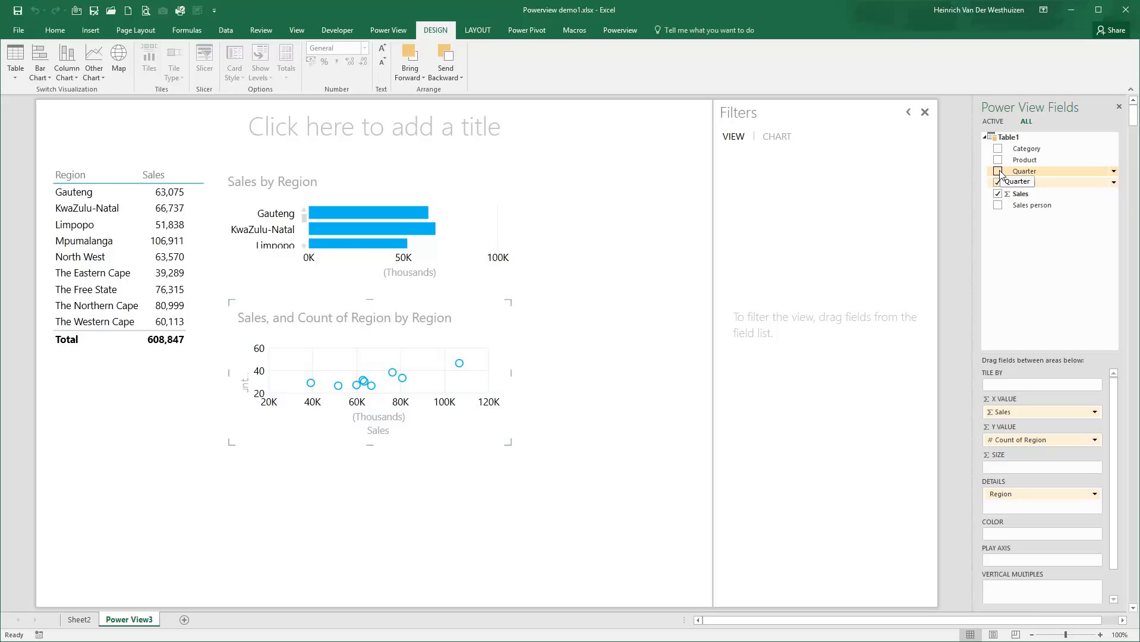
click(614, 321)
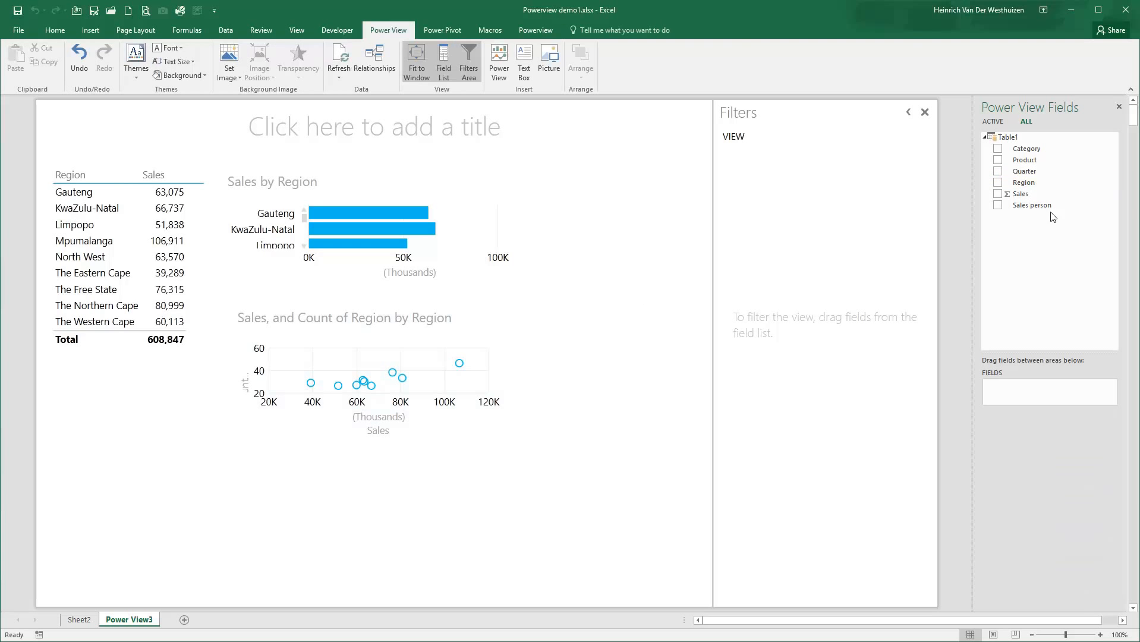
Step: Add the Quarter field to an empty area of the report and turn it into a slicer
click(998, 171)
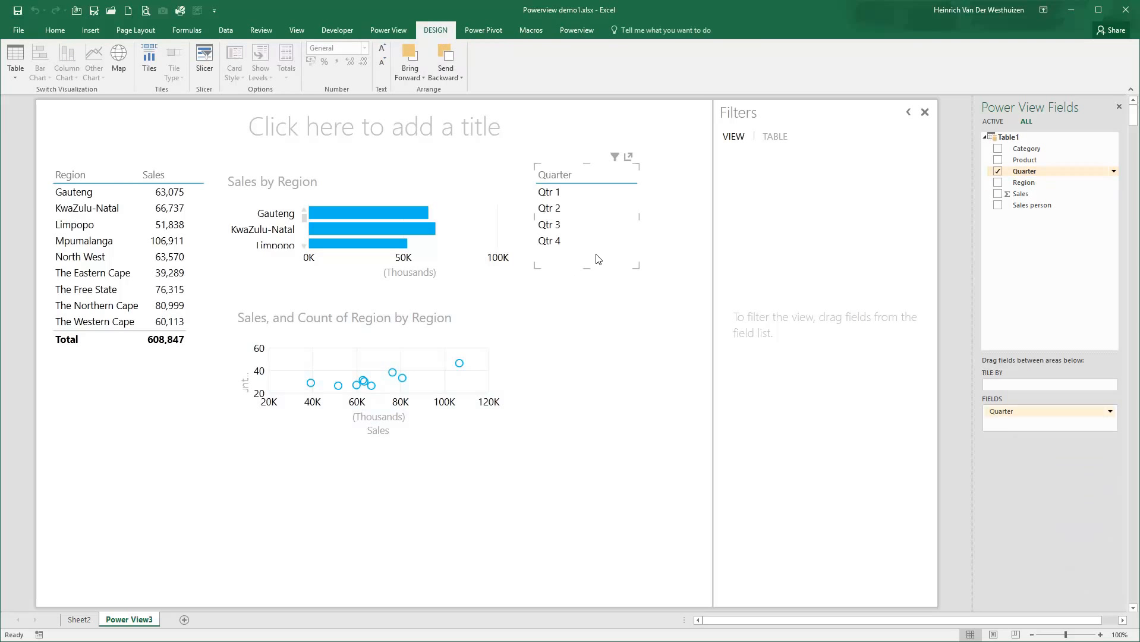
click(206, 62)
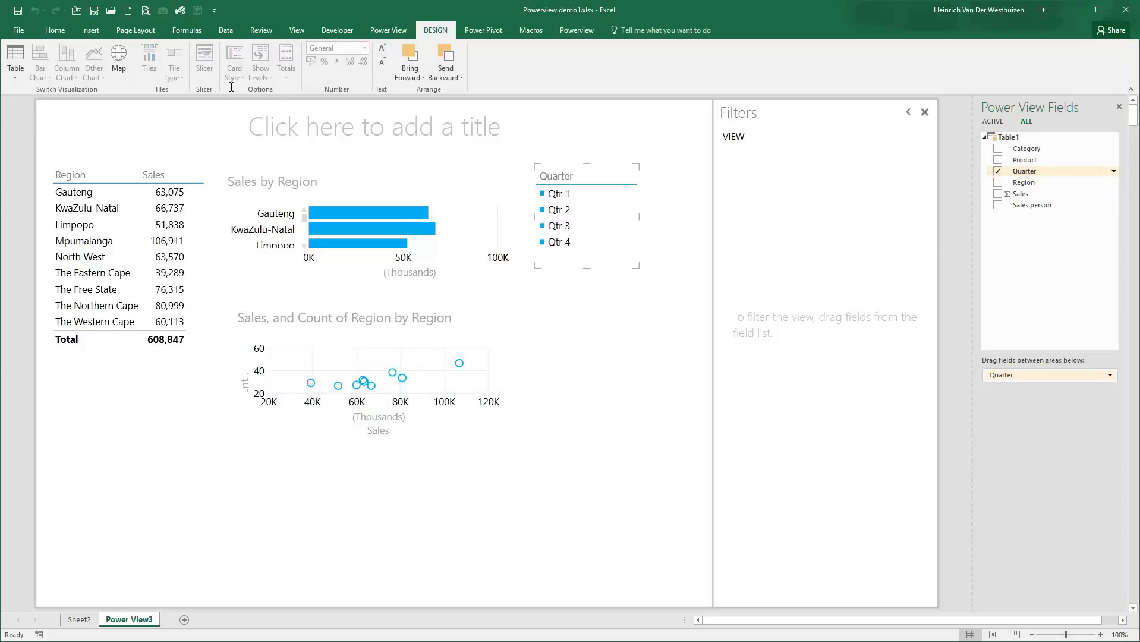
click(615, 324)
Step: Filter the report by Qtr 1 and then by Qtr 2 with the Quarter slicer, and clear the filter
click(557, 196)
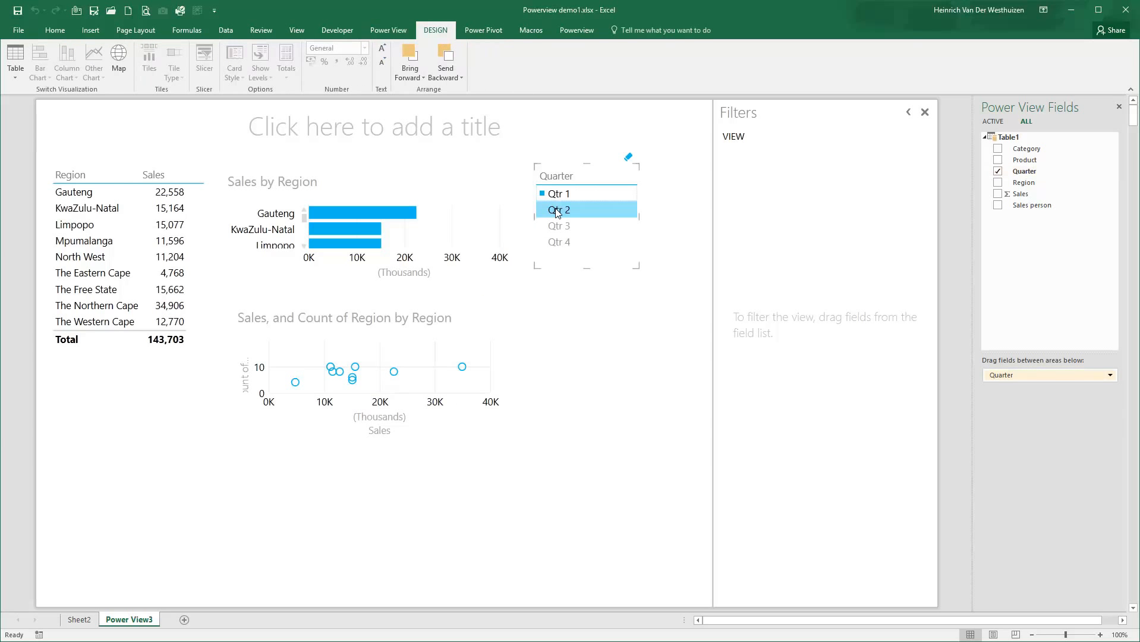
click(558, 211)
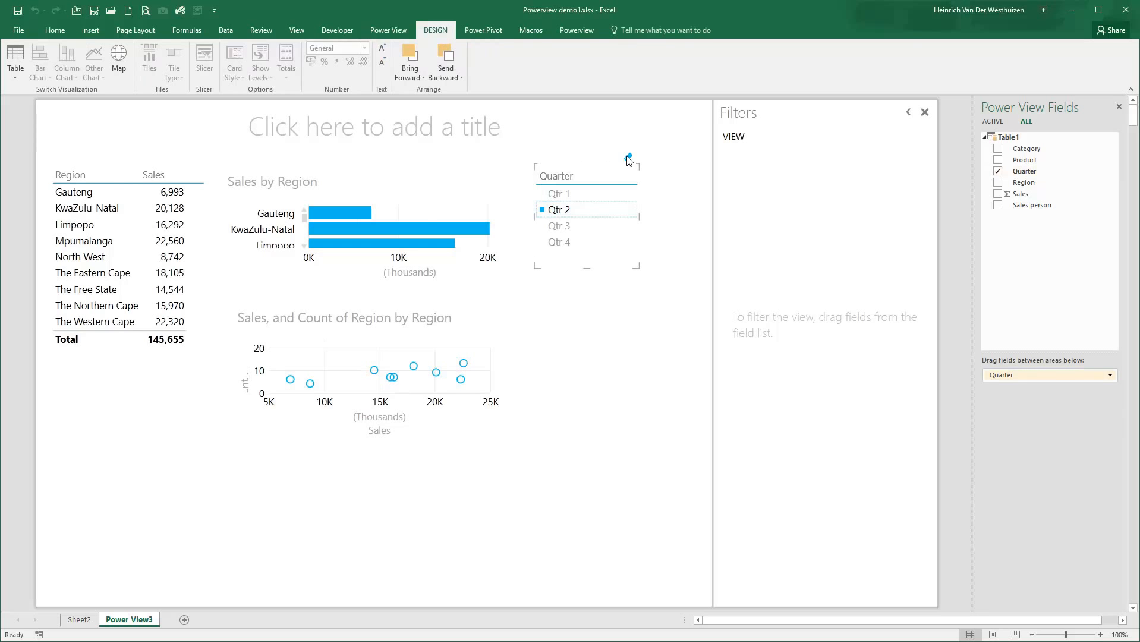
click(628, 156)
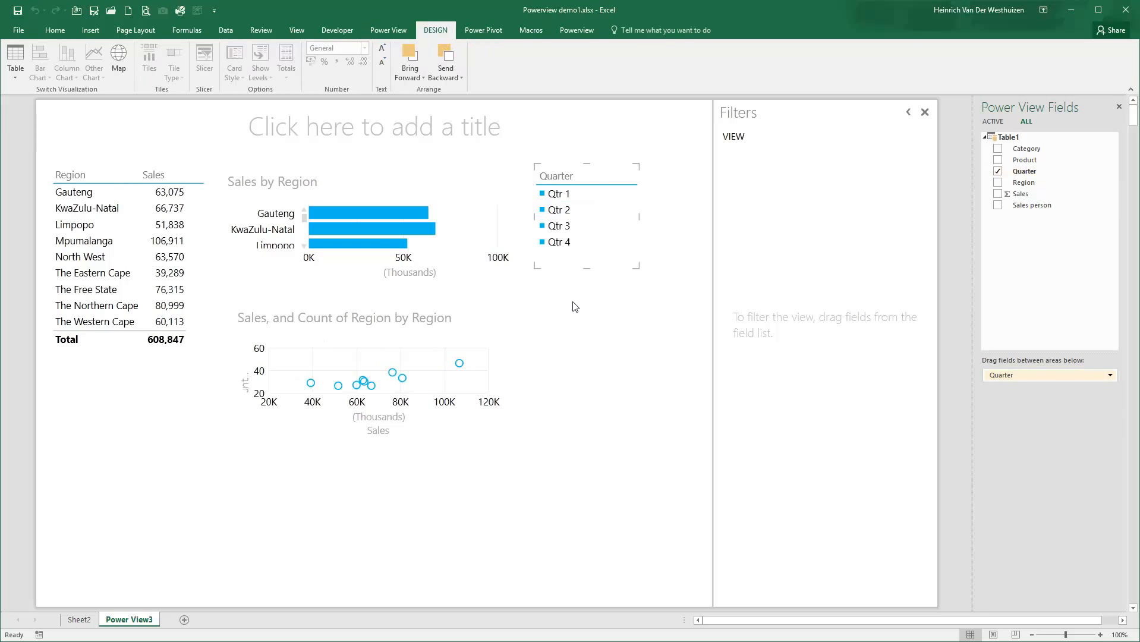
Step: Enter "Region Report" as the report's title
click(391, 129)
text(Region Report)
click(576, 384)
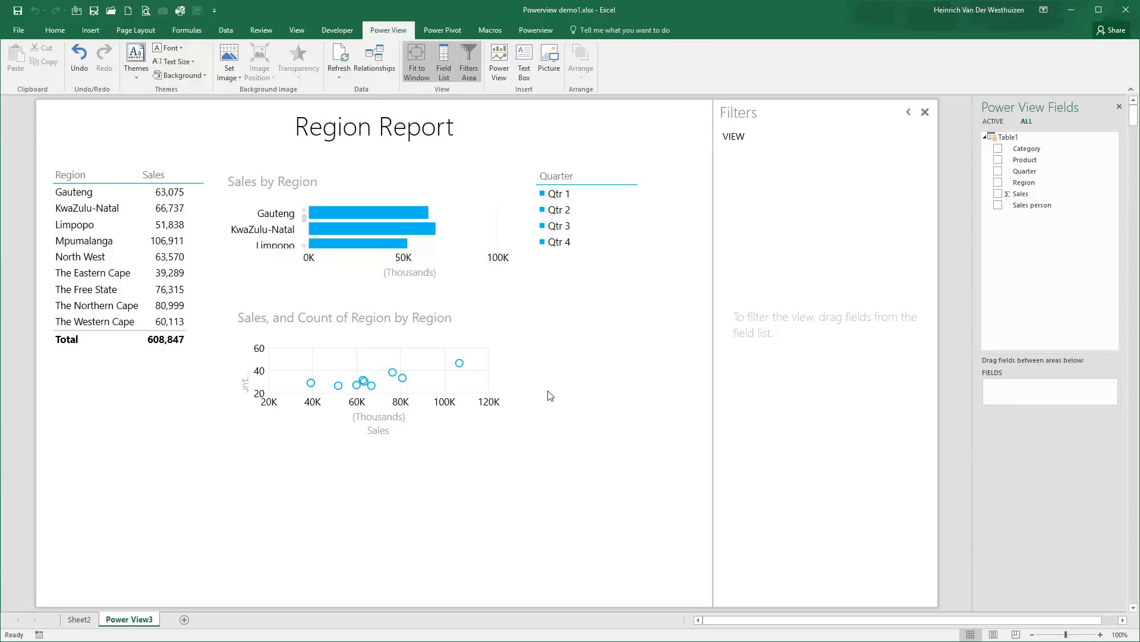
Step: Add a visualization with the Region and Sales fields below the scatter chart and display it as a map
click(997, 184)
click(997, 193)
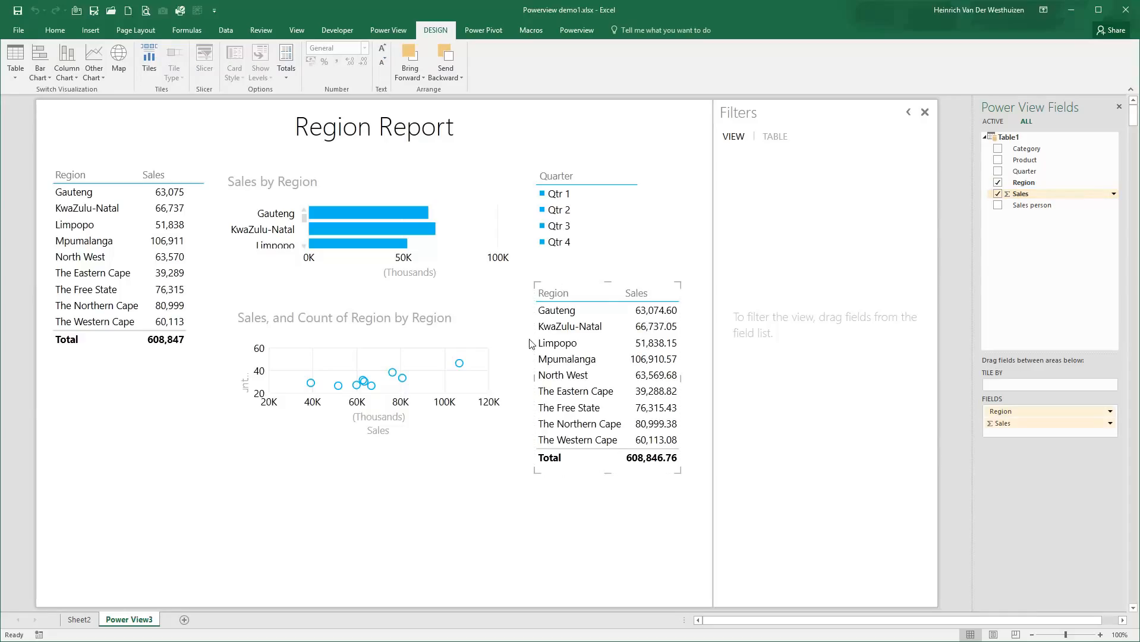
drag(552, 290, 170, 479)
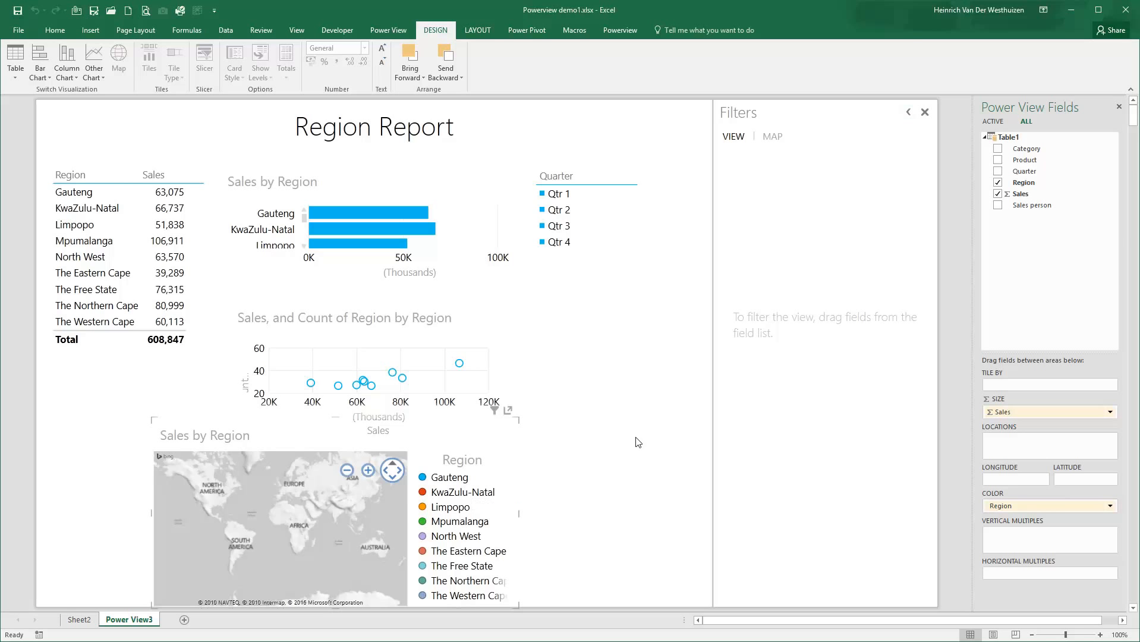
click(620, 433)
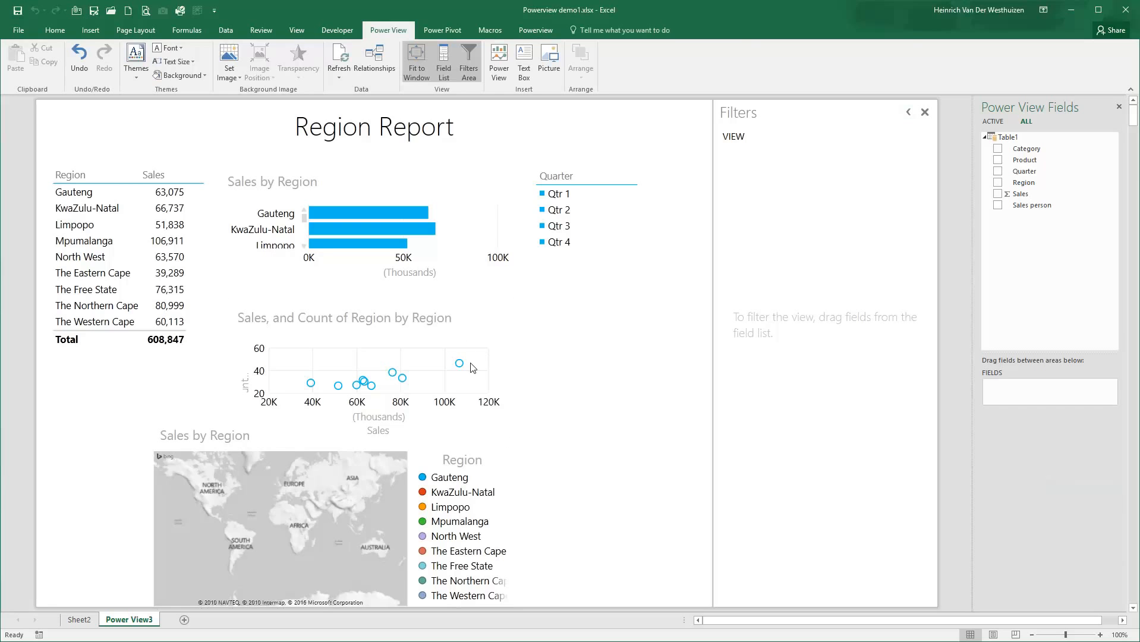